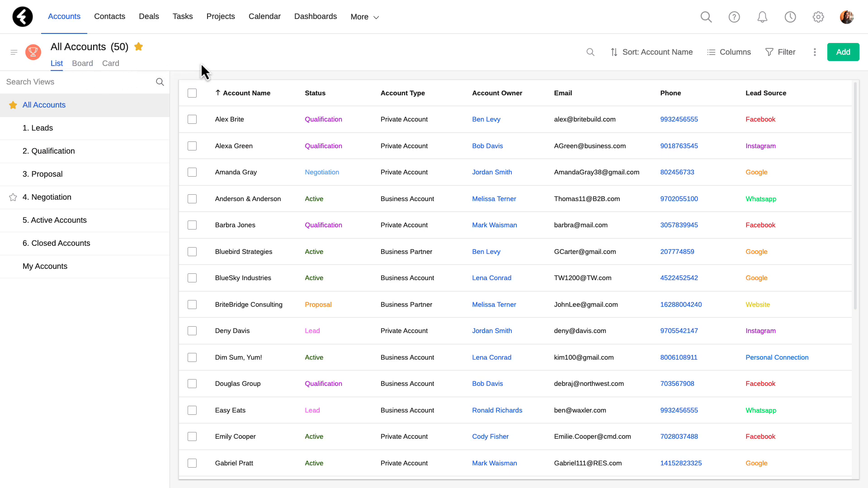
# View all accounts in the board layout and the card layout, and return to the list layout.
pyautogui.click(86, 64)
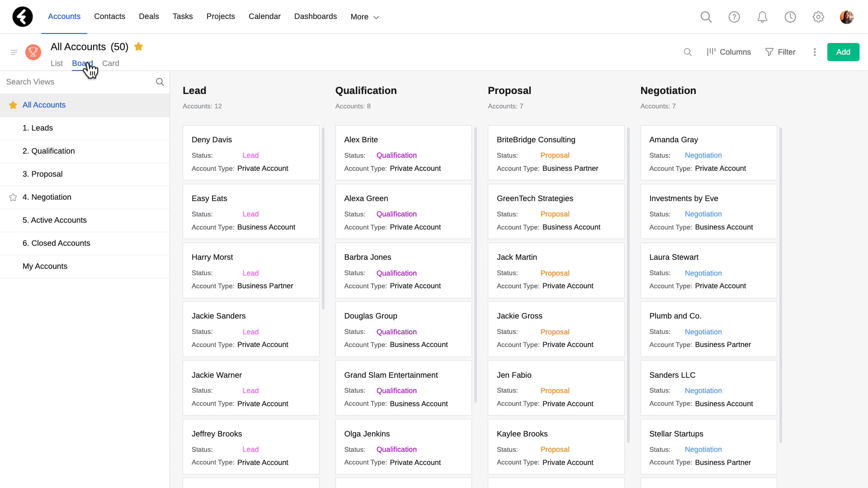
pyautogui.click(113, 66)
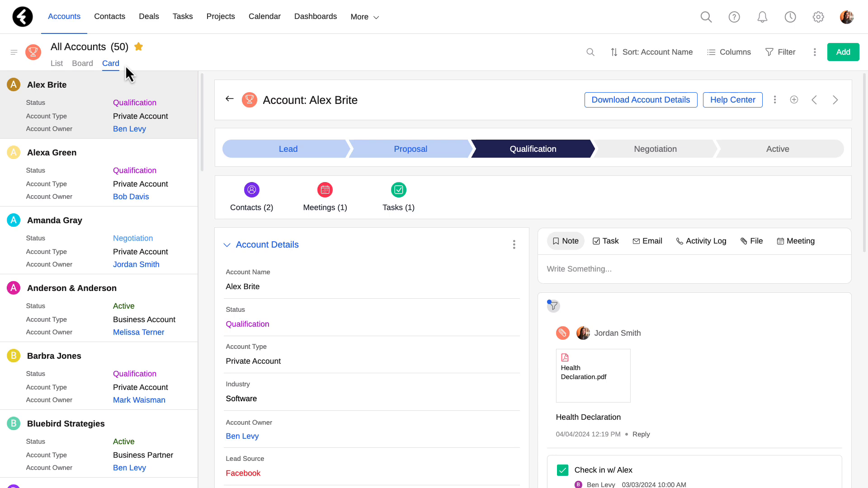
pyautogui.click(57, 65)
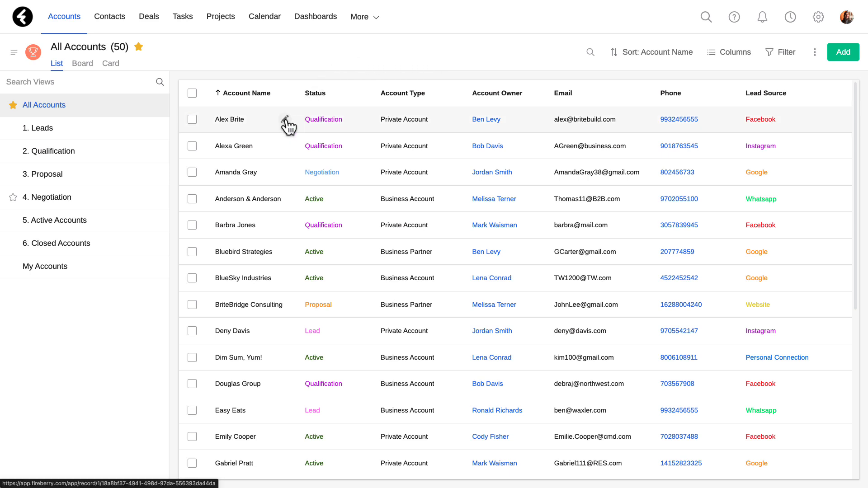
# Sort the accounts list by Account Name in descending order.
pyautogui.click(285, 120)
pyautogui.click(228, 97)
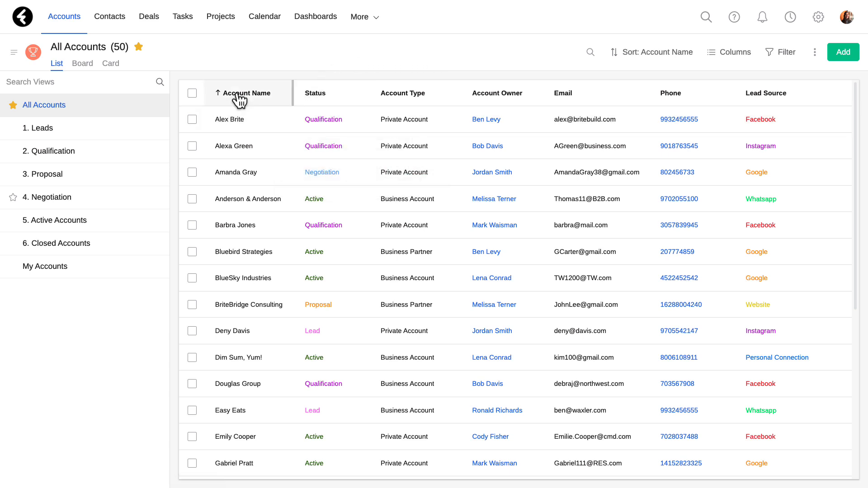
pyautogui.click(240, 95)
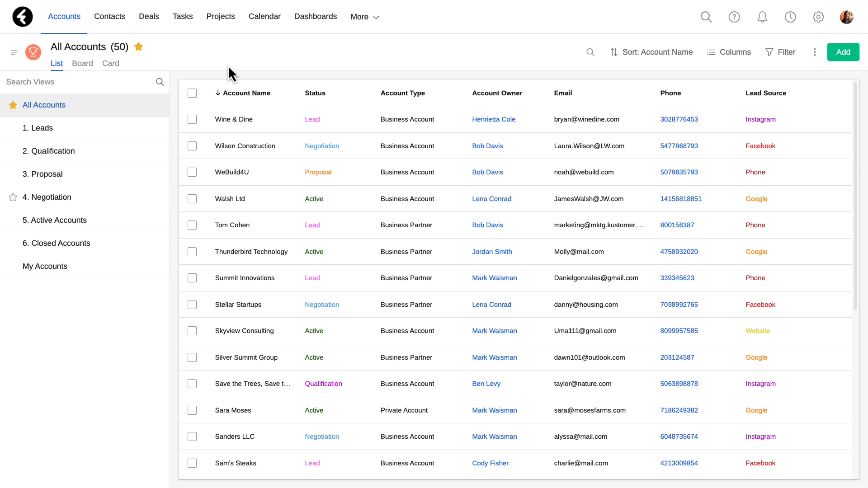
# Switch to the board layout and move the fourth account card of the Lead column into the Proposal column.
pyautogui.click(83, 64)
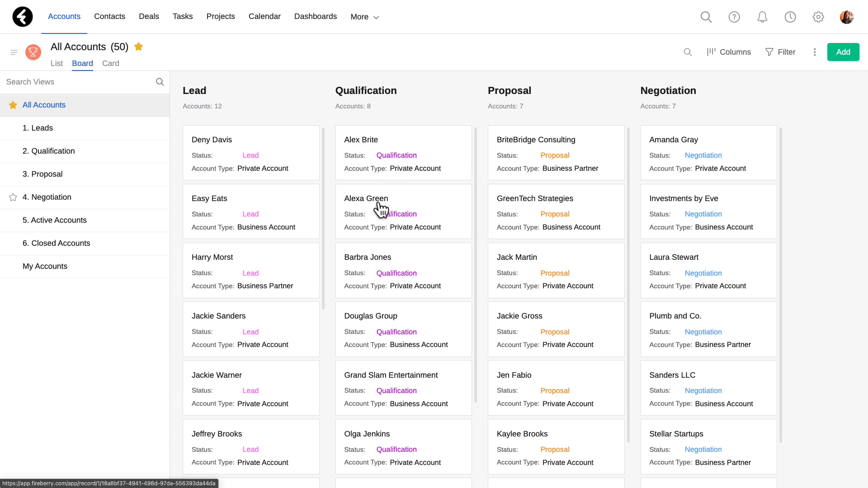
pyautogui.moveTo(275, 319); pyautogui.dragTo(575, 286)
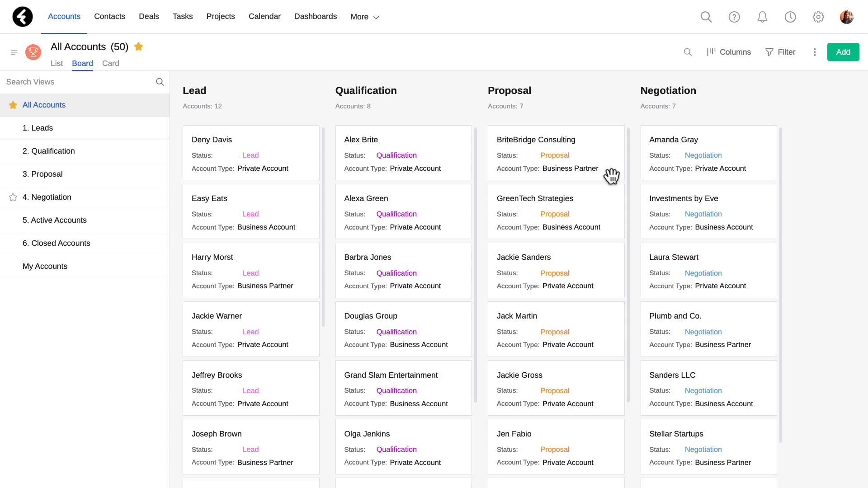
# Return to the list layout and reorder its columns so Account Owner comes before Account Type.
pyautogui.click(56, 63)
pyautogui.click(726, 54)
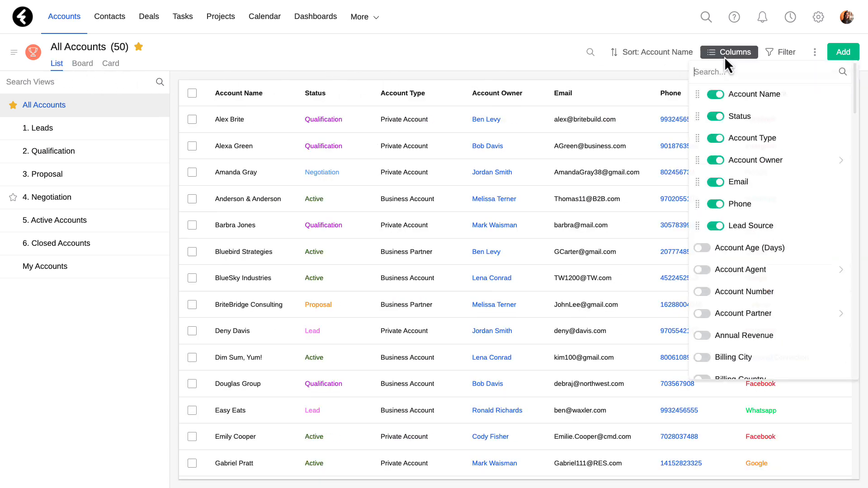
pyautogui.moveTo(699, 161); pyautogui.dragTo(702, 140)
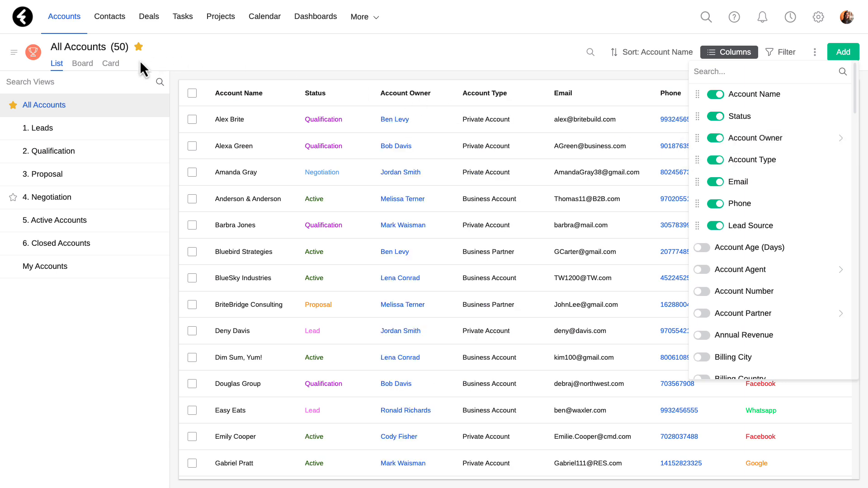
# Switch to the board layout and set its pipeline to group the accounts by Account Owner.
pyautogui.click(76, 64)
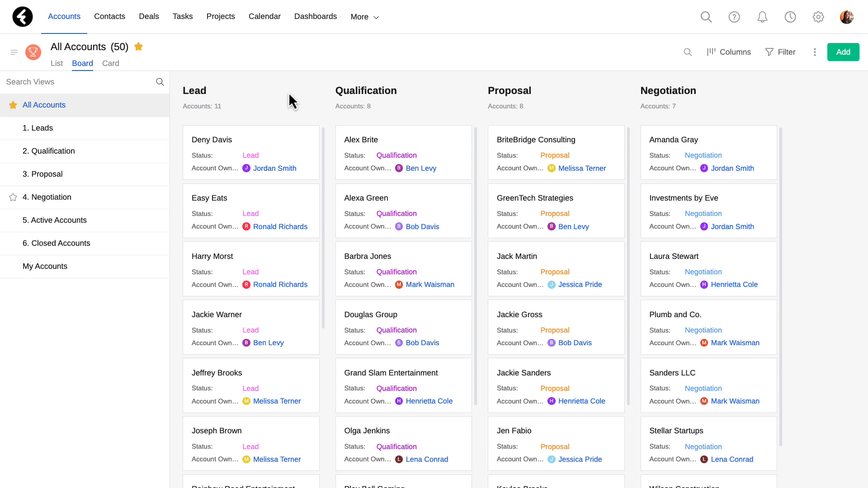
pyautogui.click(726, 55)
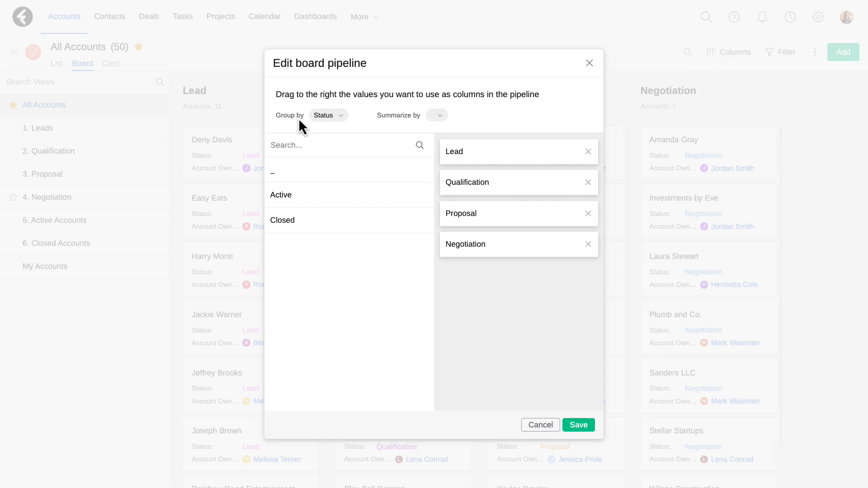
pyautogui.click(340, 119)
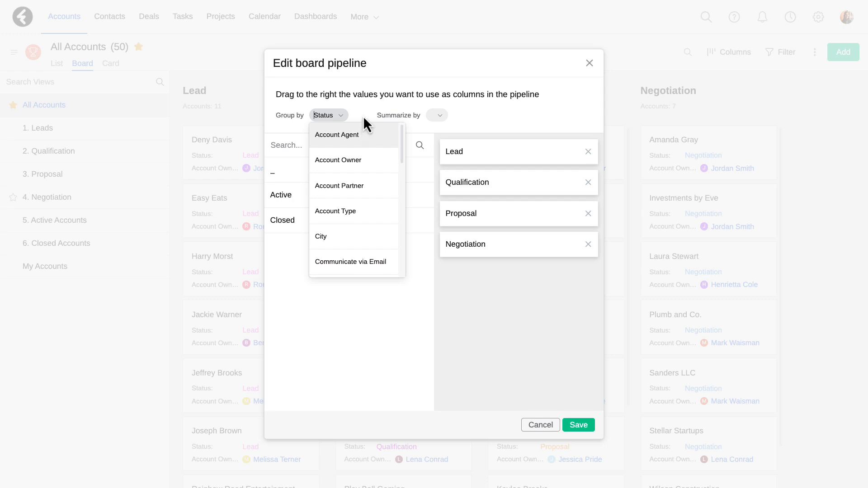
pyautogui.click(365, 115)
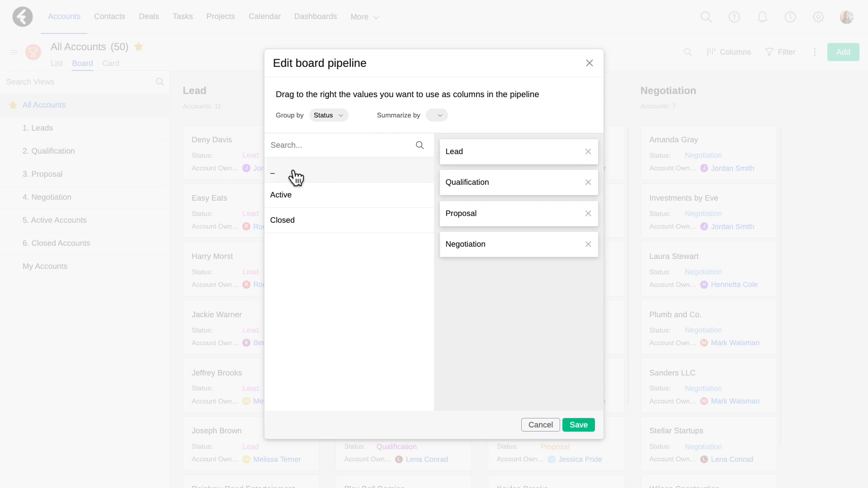
pyautogui.moveTo(296, 177); pyautogui.dragTo(343, 134)
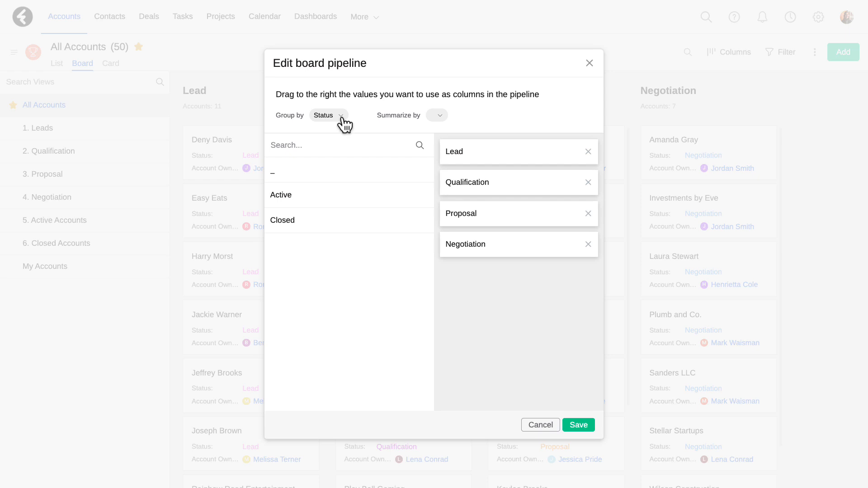
pyautogui.click(341, 117)
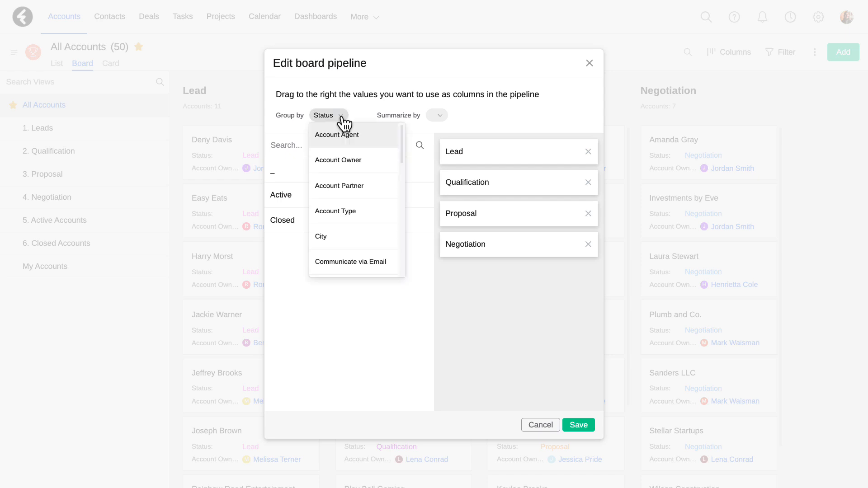
pyautogui.click(348, 162)
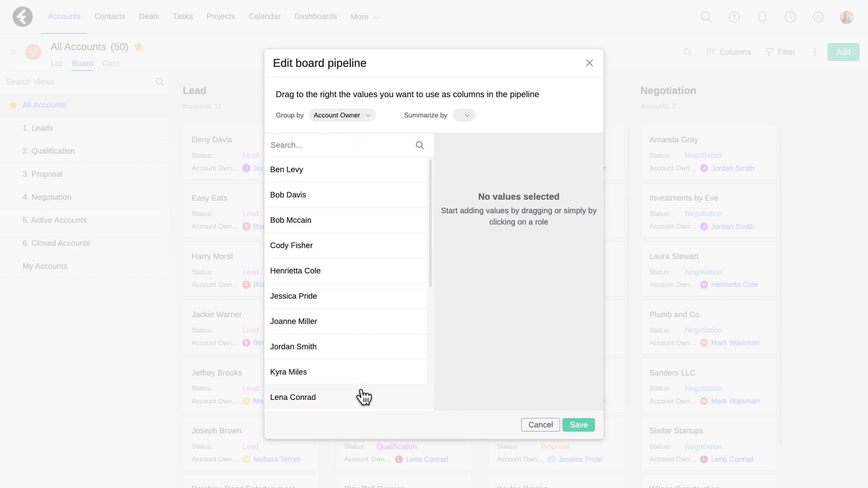
# Add five account owners as pipeline columns and remove the third one from the selection.
pyautogui.scroll(-5, 365, 398)
pyautogui.scroll(5, 366, 397)
pyautogui.click(357, 204)
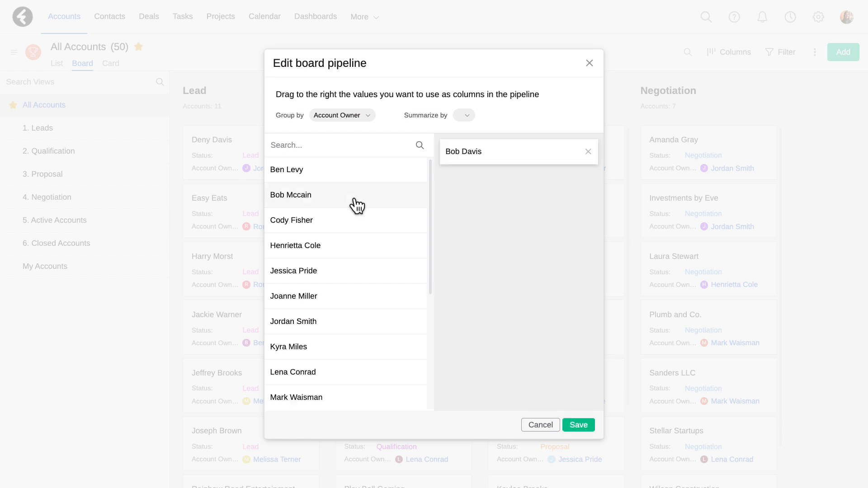
pyautogui.click(357, 255)
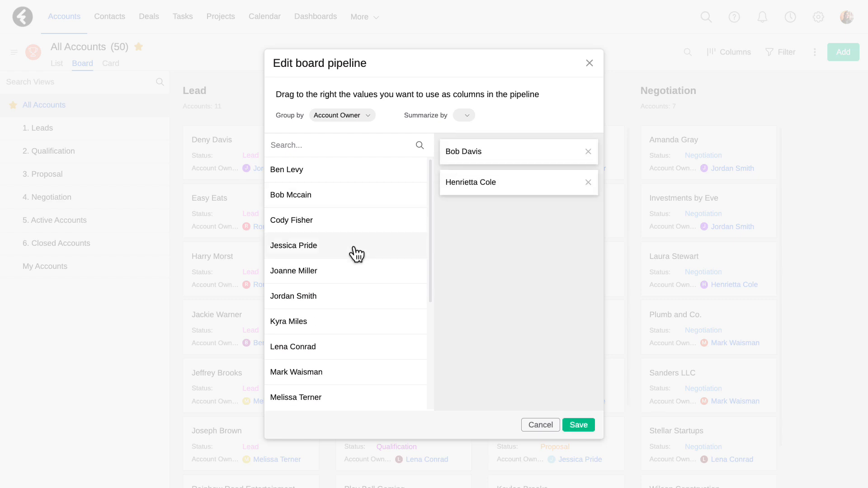
pyautogui.click(355, 303)
pyautogui.click(352, 324)
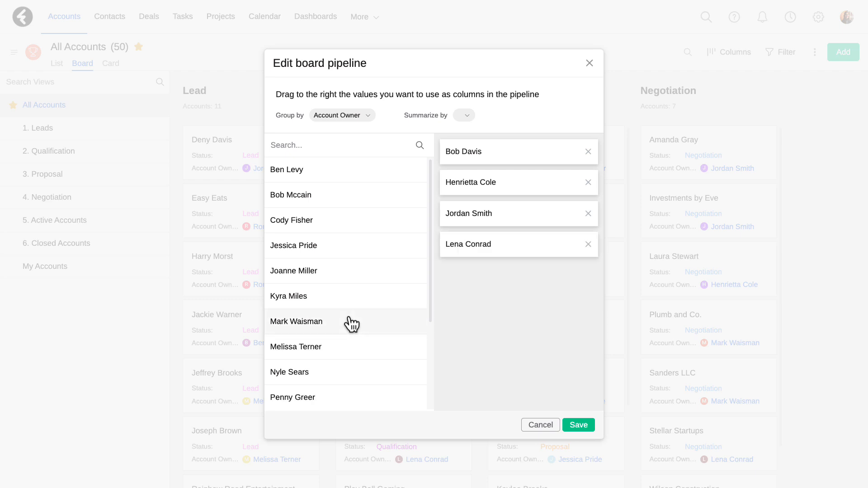
pyautogui.moveTo(351, 349); pyautogui.dragTo(483, 264)
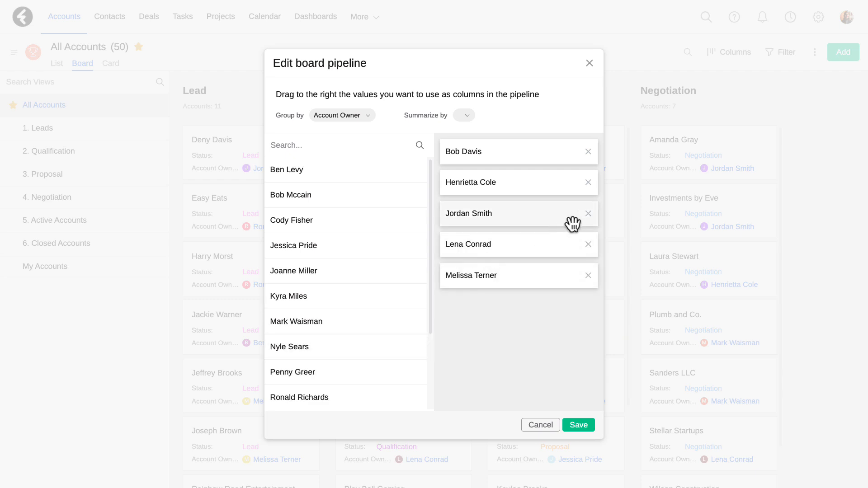
pyautogui.click(588, 214)
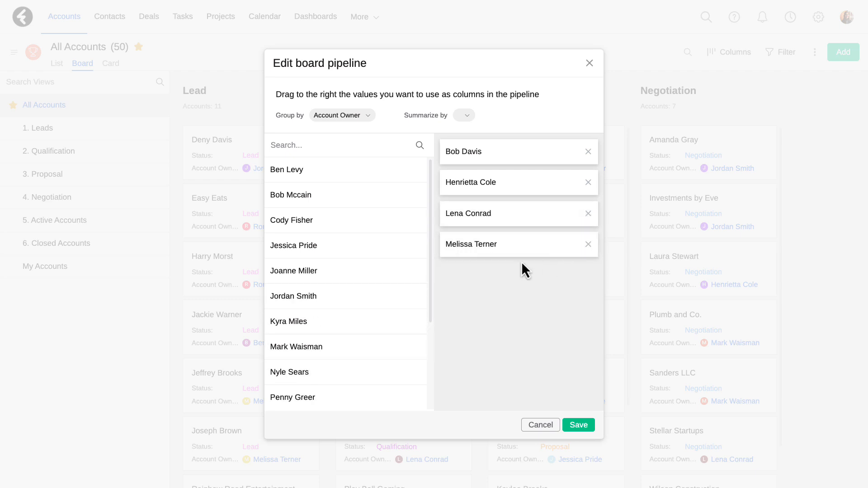
# Summarize the board columns by Open tasks and save the pipeline settings.
pyautogui.click(468, 117)
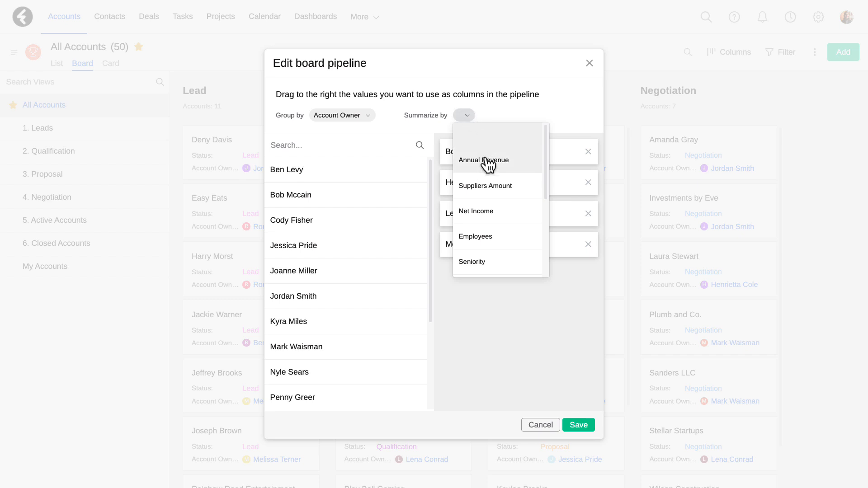
pyautogui.scroll(-3, 494, 188)
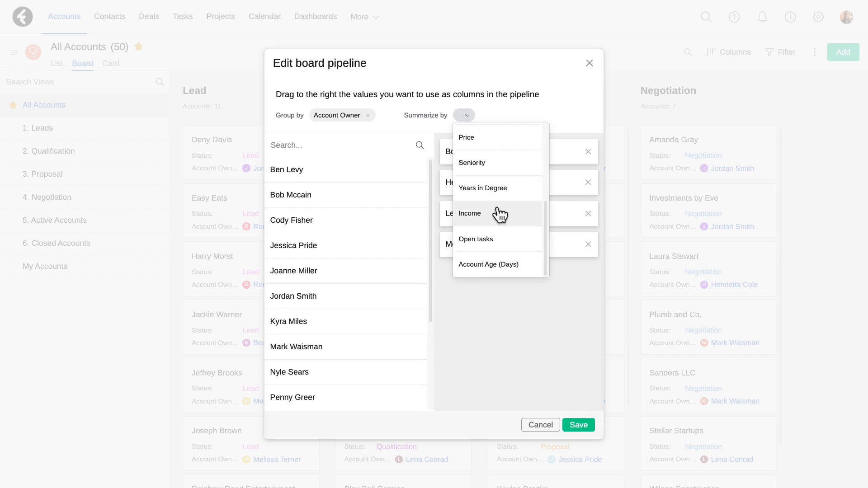
pyautogui.click(499, 240)
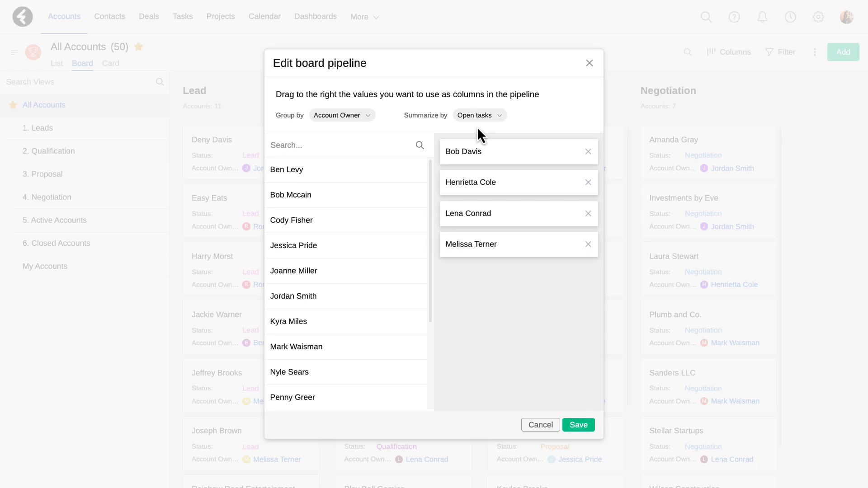
pyautogui.click(579, 425)
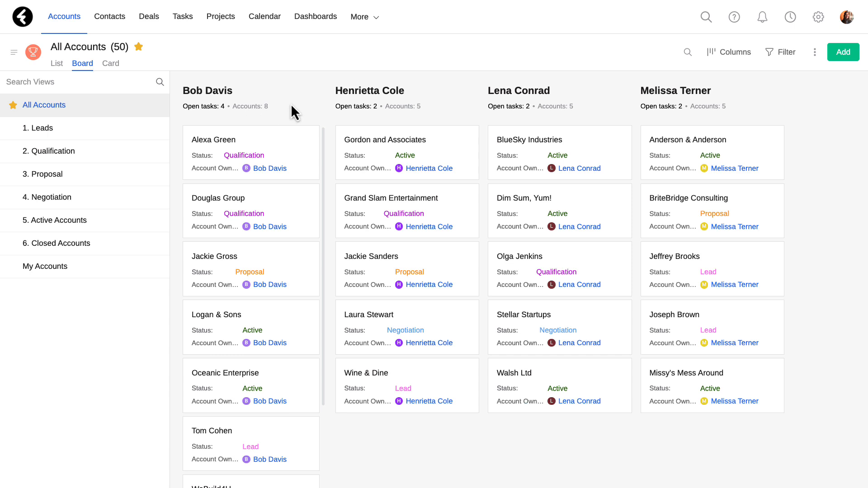
# Reassign the sixth account card in the first owner's column by moving it to the second owner's column.
pyautogui.scroll(-3, 301, 174)
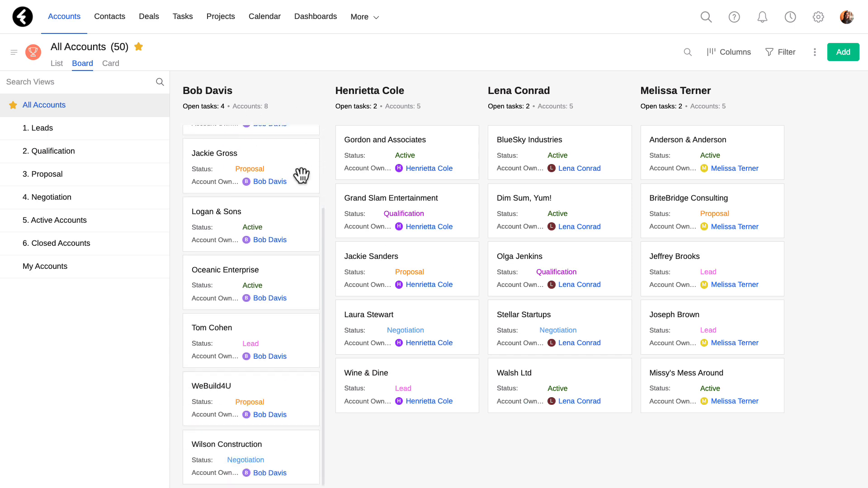
pyautogui.scroll(3, 301, 174)
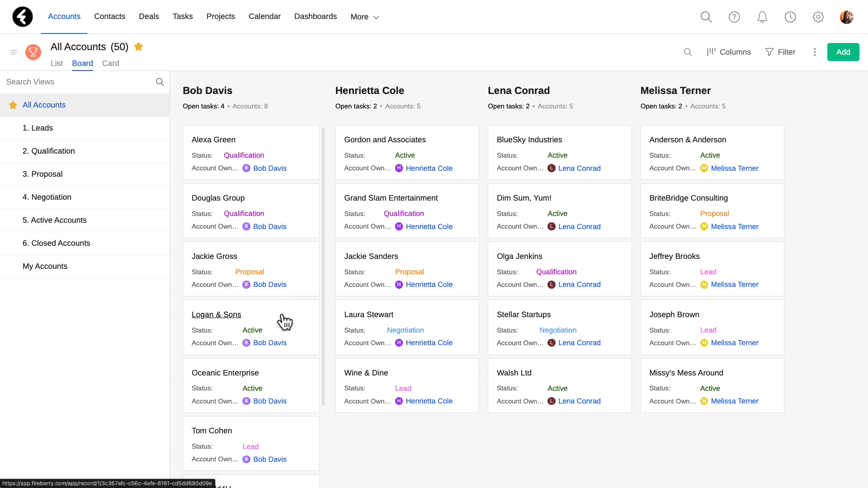
pyautogui.moveTo(294, 440); pyautogui.dragTo(427, 374)
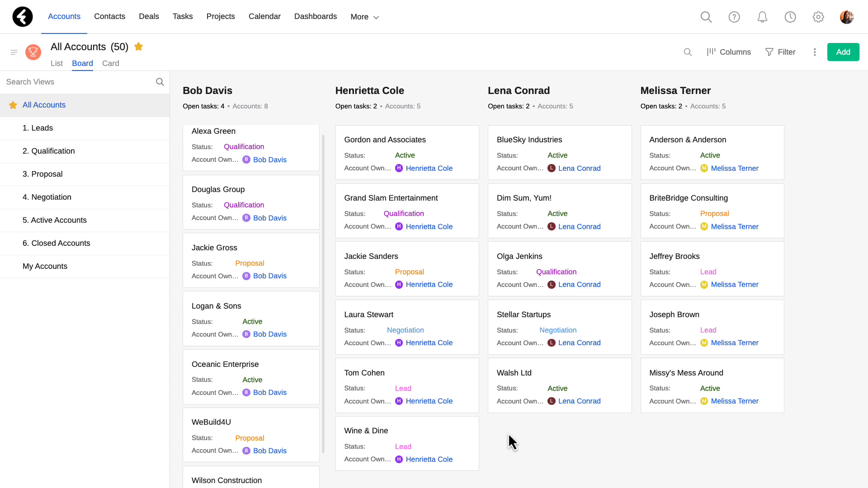
# Switch to the card layout and look through the account cards and the first account's record.
pyautogui.click(111, 63)
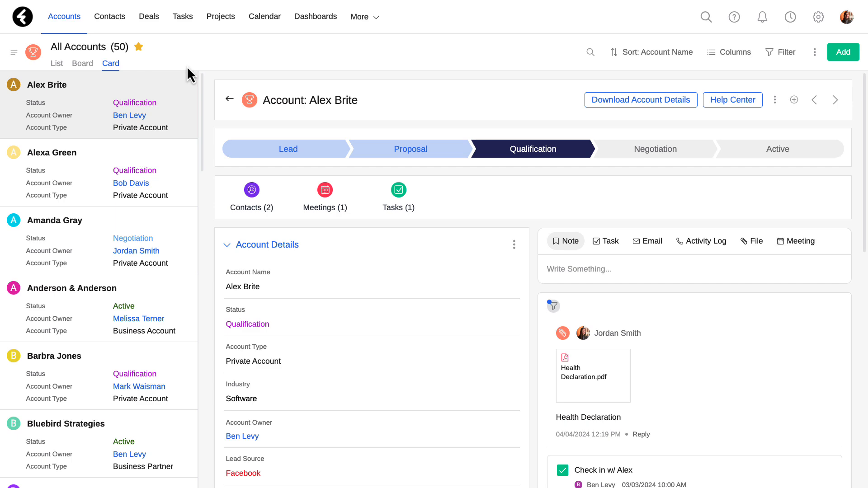
pyautogui.scroll(-10, 154, 158)
pyautogui.scroll(-6, 156, 157)
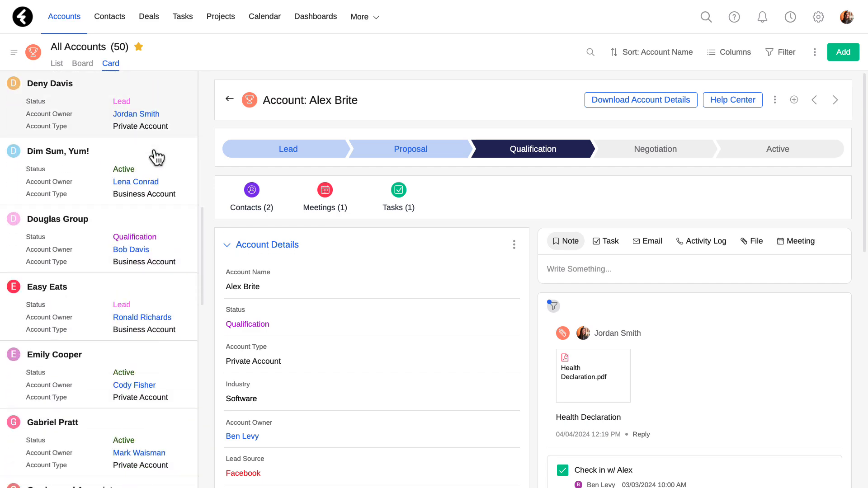
pyautogui.scroll(15, 156, 157)
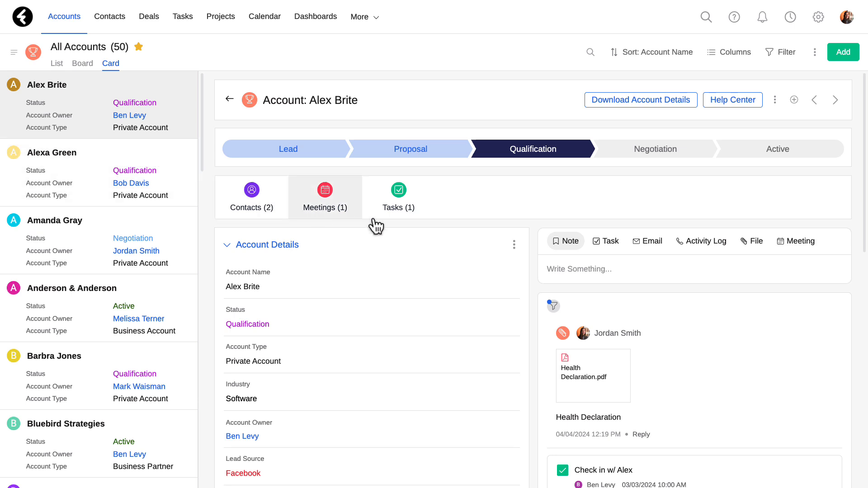
pyautogui.scroll(-3, 401, 224)
pyautogui.scroll(3, 401, 225)
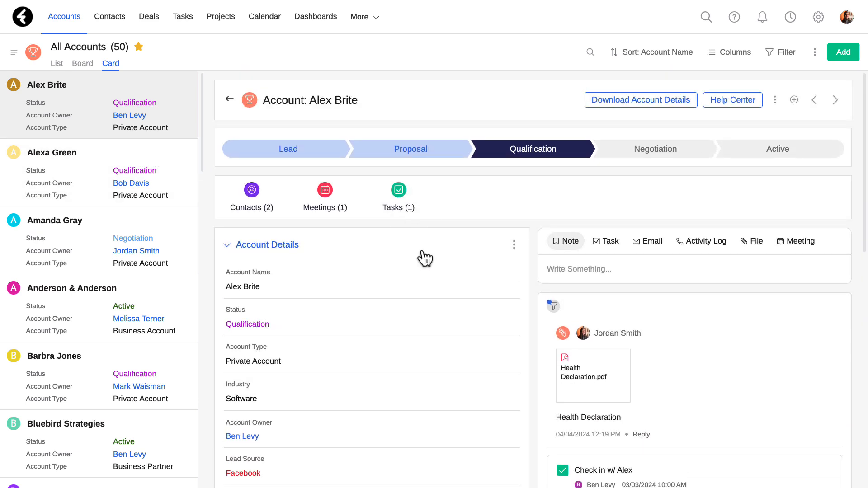
# Try to change the open account's Status to Lead and save the field.
pyautogui.click(441, 321)
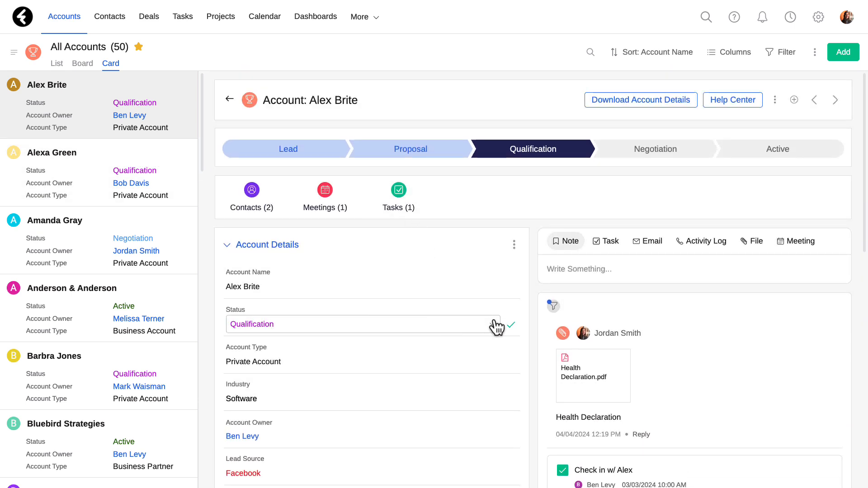
pyautogui.click(496, 326)
pyautogui.click(465, 352)
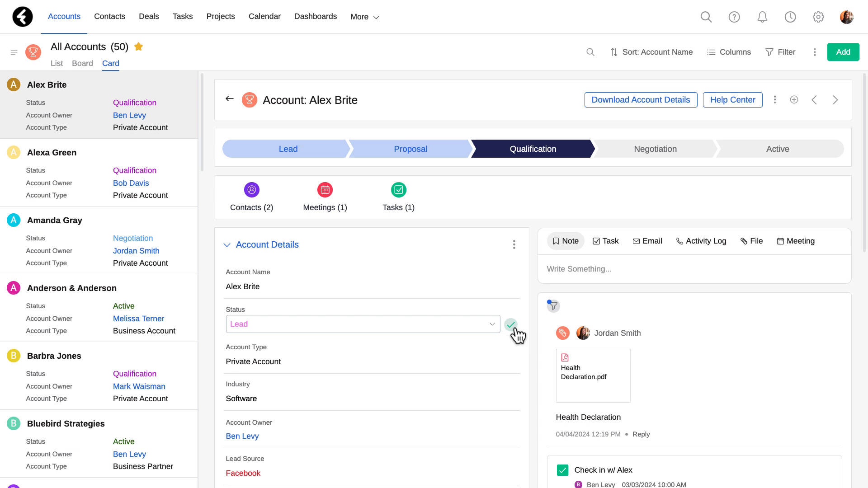
pyautogui.click(512, 325)
# Show the task entry form on the open account and look through the third account's record.
pyautogui.click(610, 244)
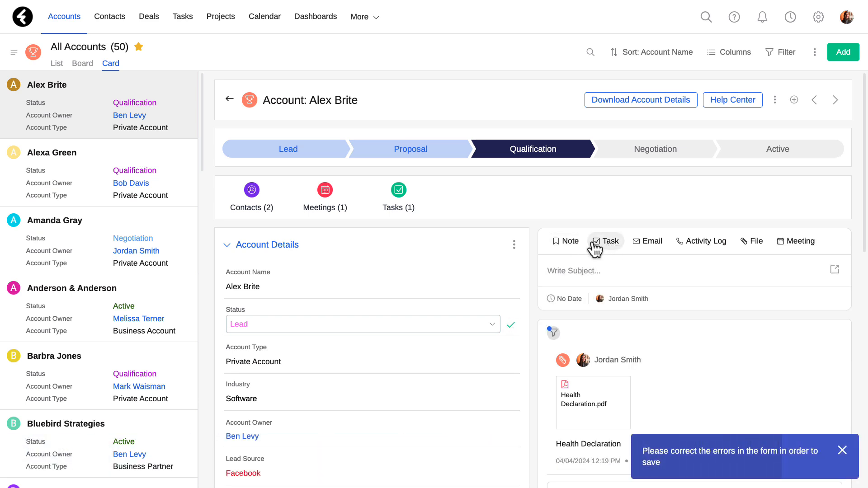
pyautogui.click(91, 236)
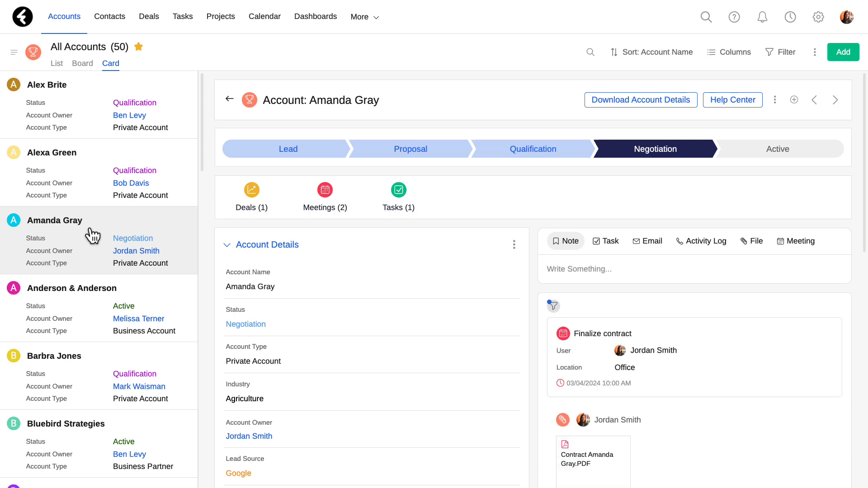
pyautogui.scroll(-2, 334, 260)
pyautogui.scroll(2, 333, 260)
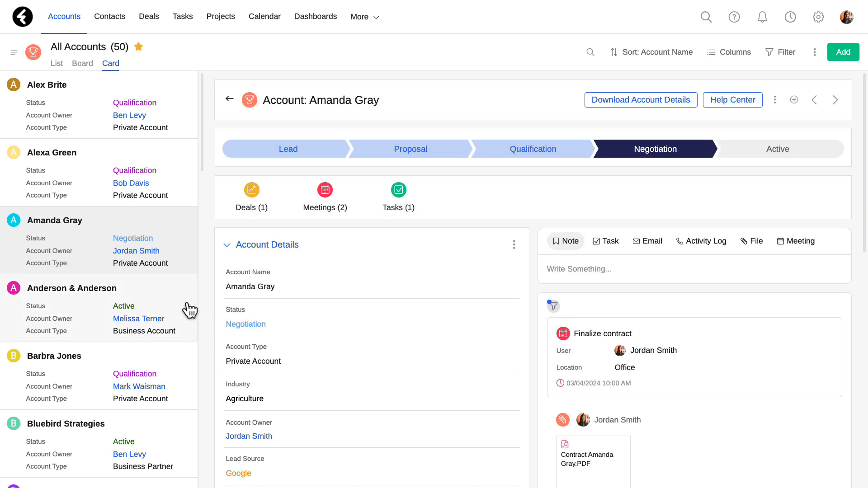
# Open the Anderson & Anderson account and look through its details and activity.
pyautogui.click(91, 320)
pyautogui.scroll(-3, 384, 301)
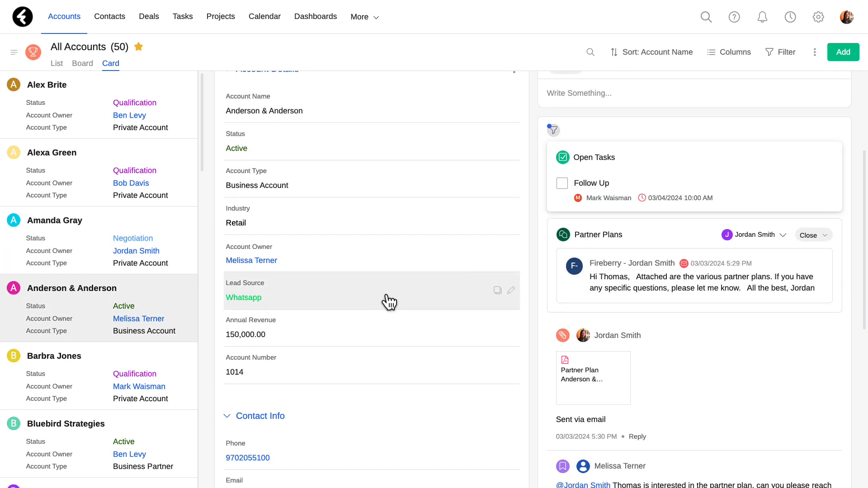
pyautogui.scroll(2, 389, 303)
pyautogui.scroll(1, 389, 302)
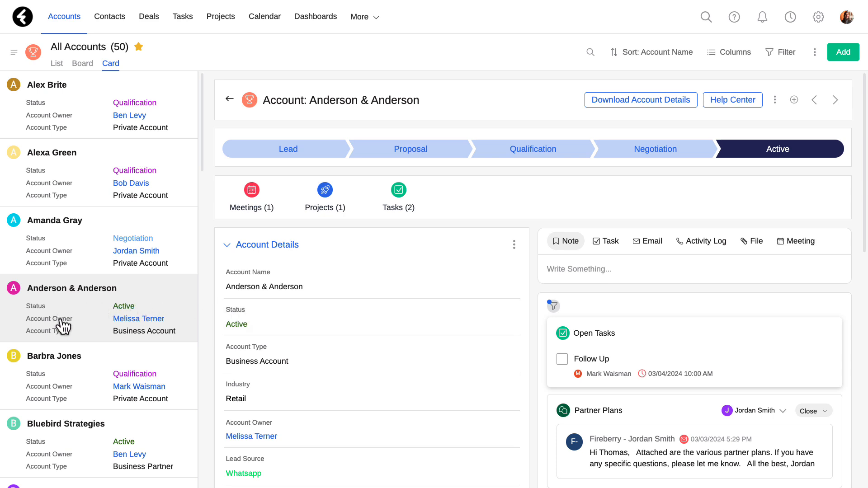
# Reorder the columns so that Account Type comes before Account Owner on the account cards.
pyautogui.click(730, 52)
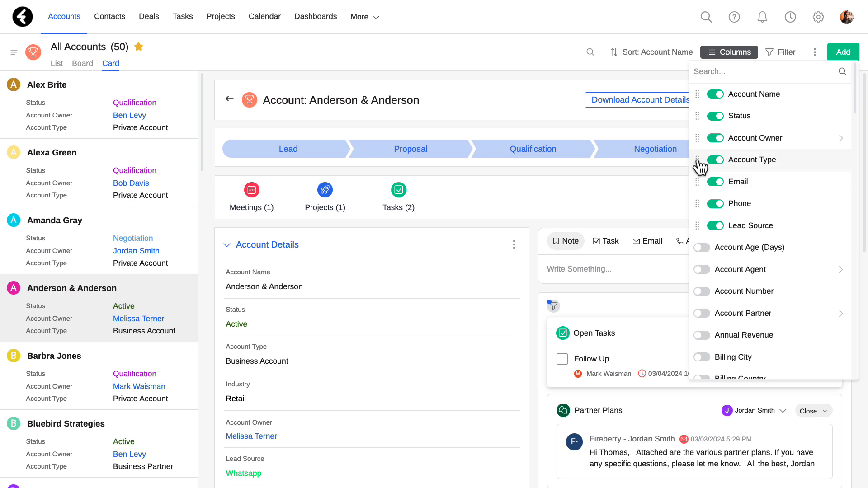
pyautogui.moveTo(698, 159); pyautogui.dragTo(703, 148)
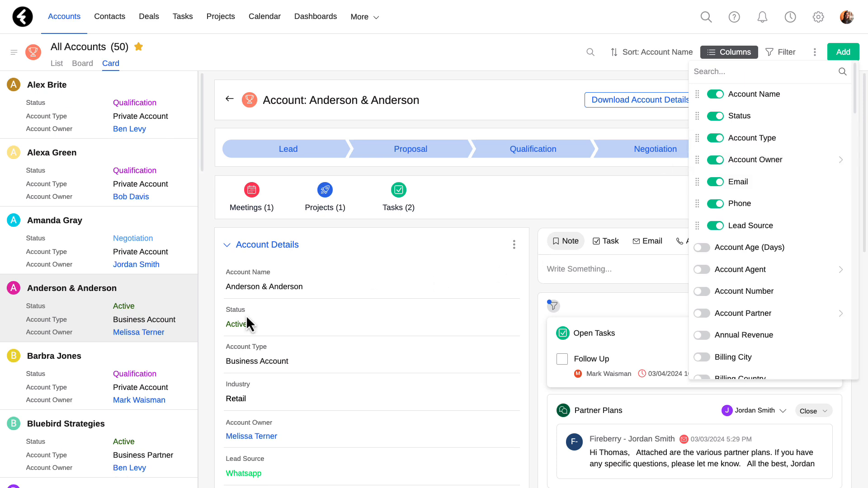
pyautogui.click(389, 67)
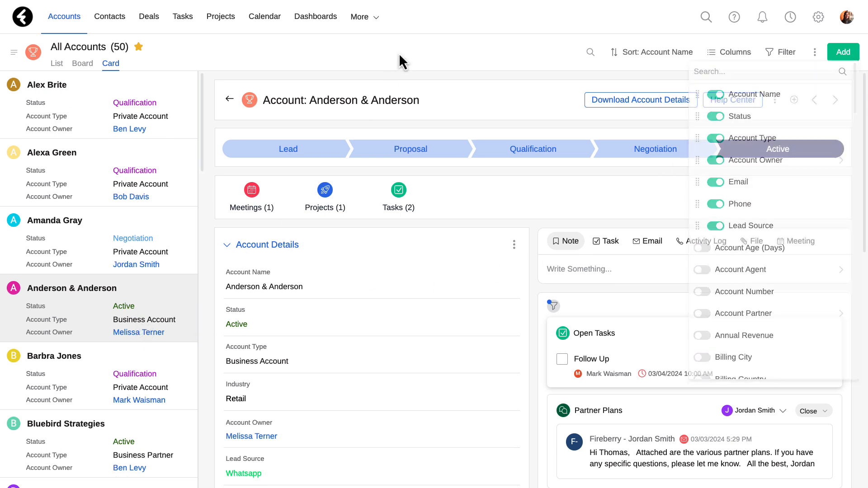
# Sort the account cards by Account Name in descending order.
pyautogui.click(642, 53)
pyautogui.click(681, 97)
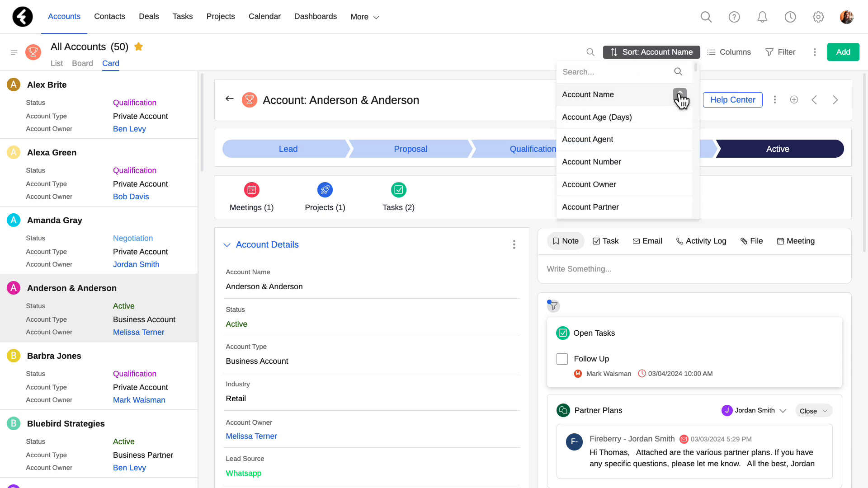
pyautogui.click(682, 97)
pyautogui.click(416, 65)
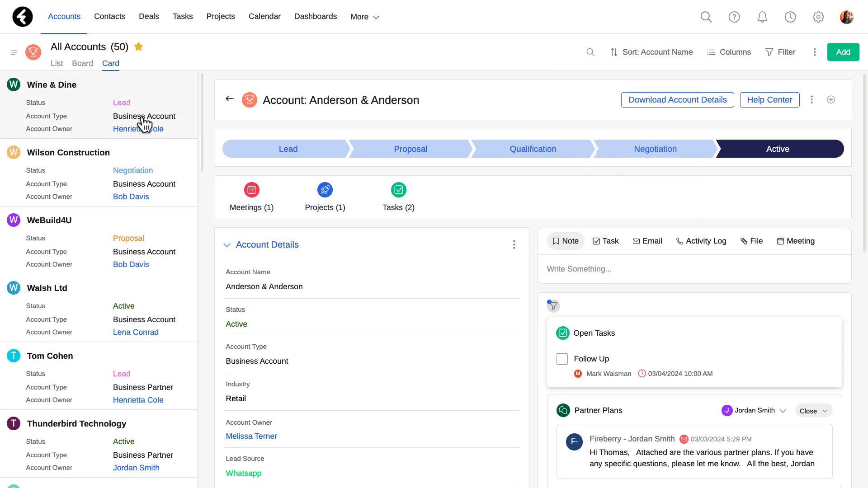
# Check the new order in the board and list layouts and return to the card layout.
pyautogui.click(82, 64)
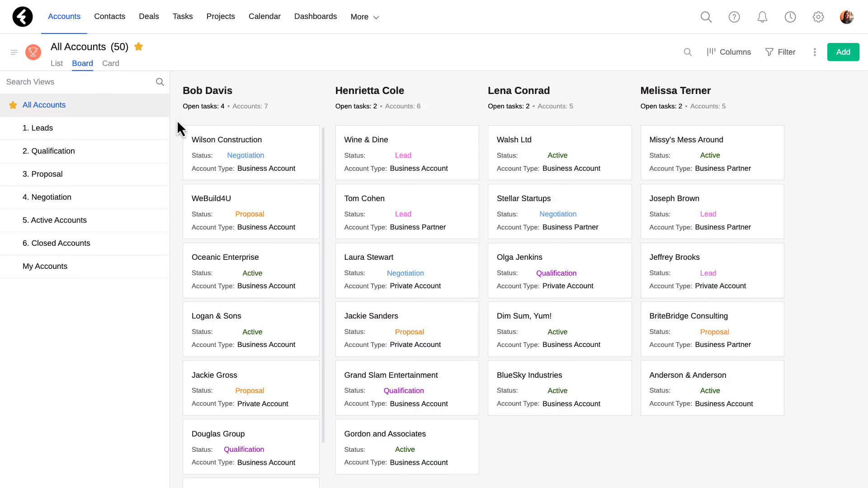
pyautogui.click(56, 66)
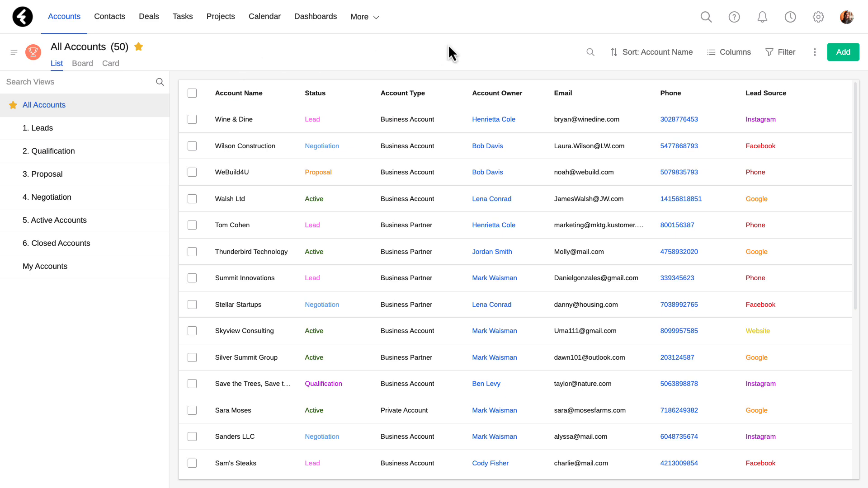
pyautogui.click(588, 53)
pyautogui.click(111, 65)
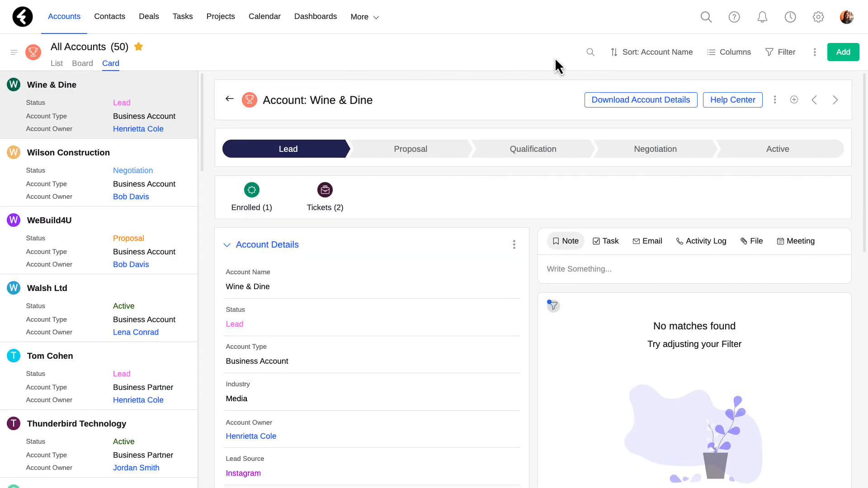
# Search the accounts by the customer's first name and view the second and third matching records.
pyautogui.click(591, 52)
pyautogui.write('alex')
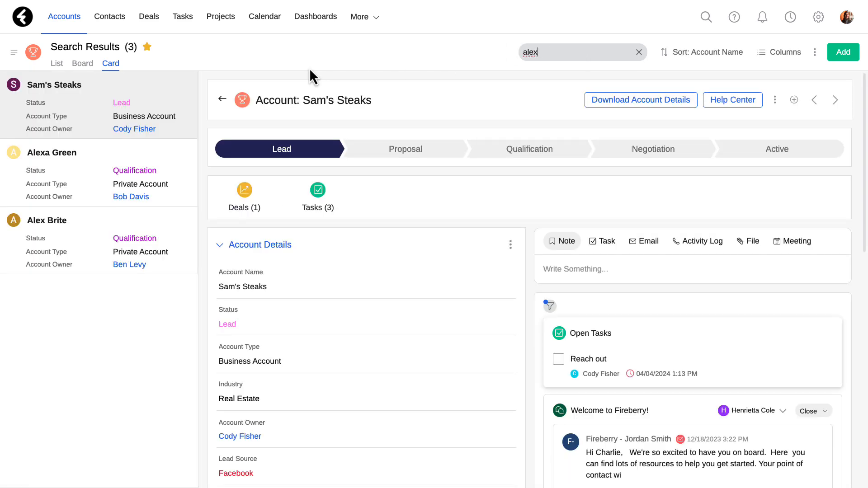
pyautogui.click(60, 177)
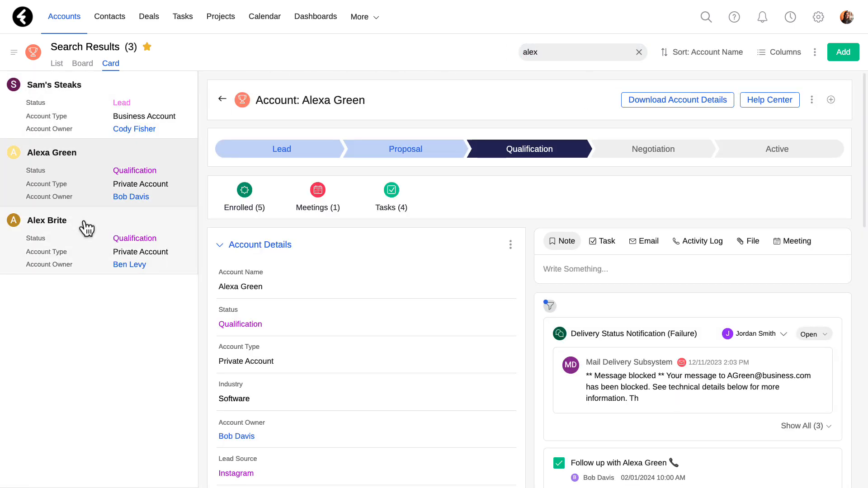
pyautogui.click(86, 229)
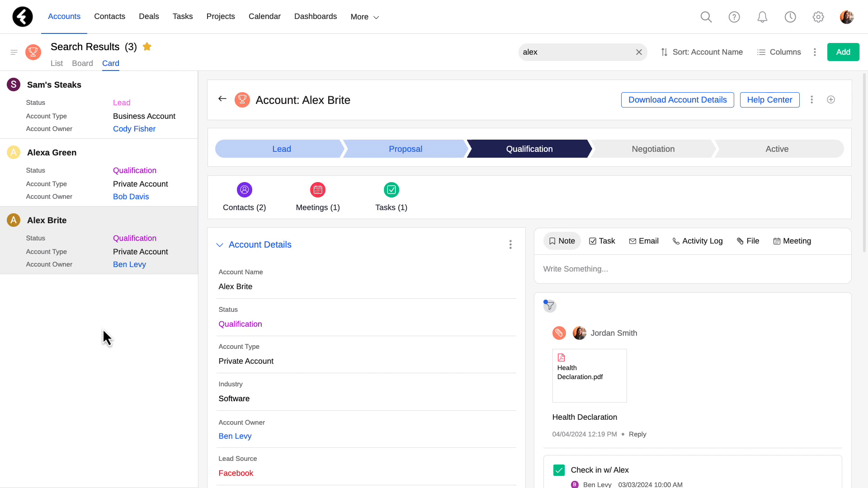